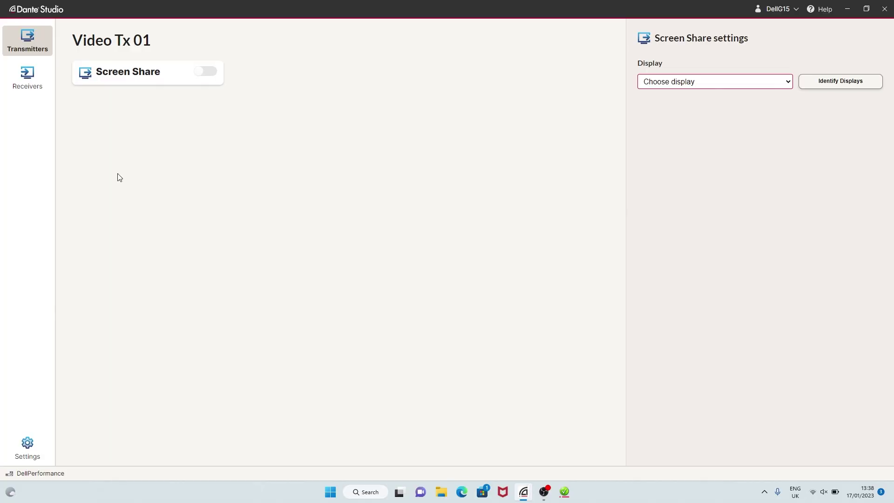
left_click(30, 87)
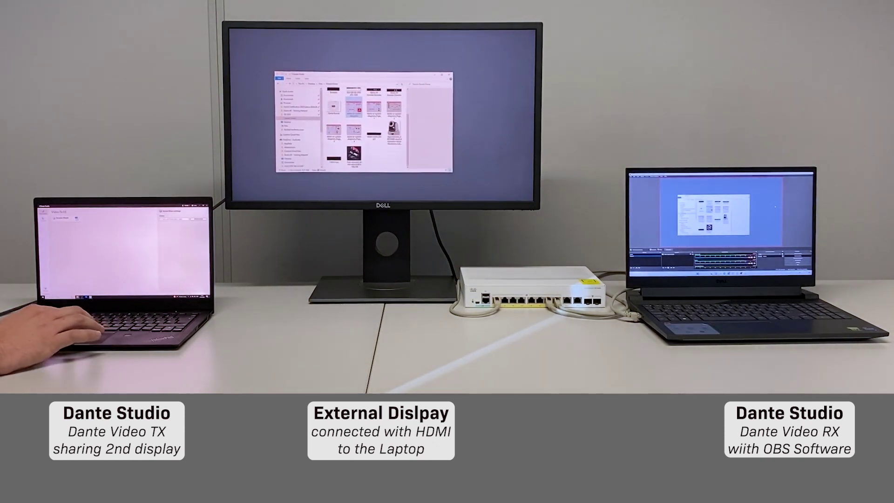
Advance the shared slideshow two slides to reach the MEET THE FULL TEAM slide.
key("Right")
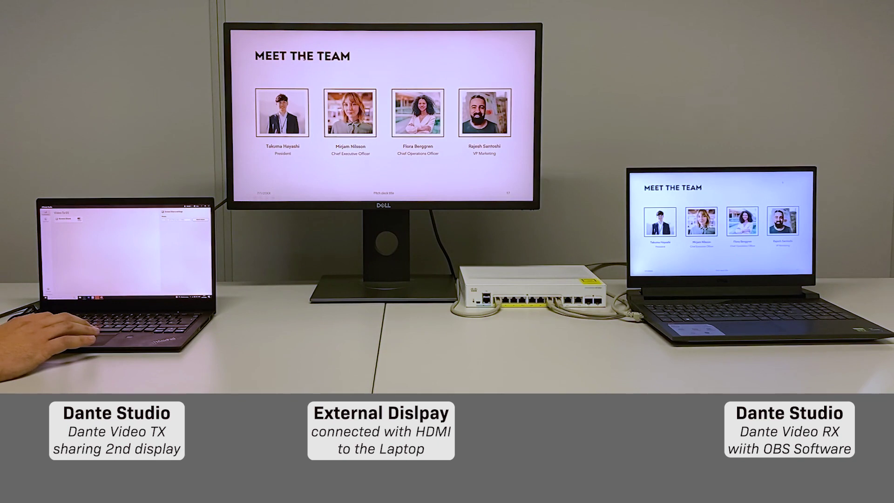
key("Right")
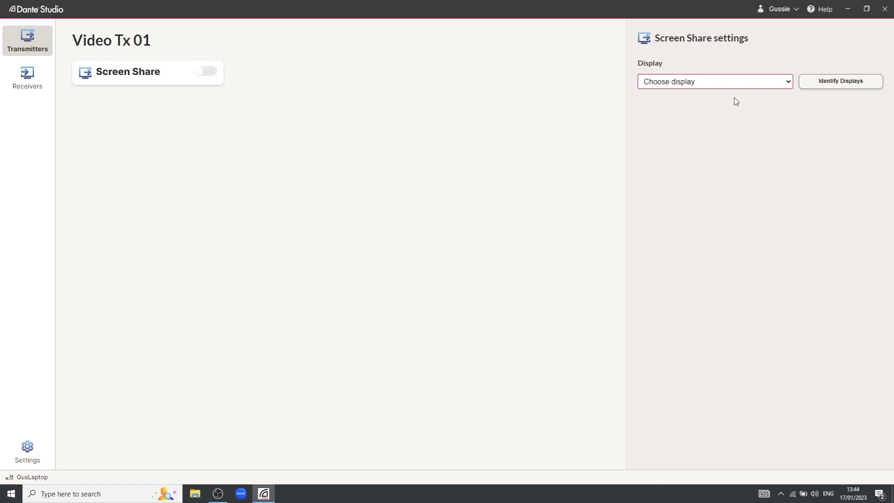
Set Video Tx 01 to display '2 - DELL UP2718Q', identify displays, and enable Screen Share.
left_click(778, 86)
left_click(760, 102)
left_click(832, 82)
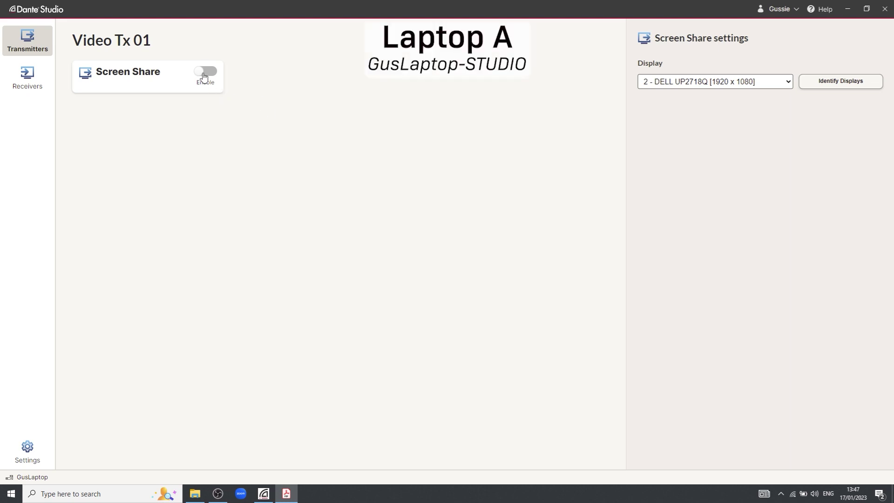
left_click(205, 72)
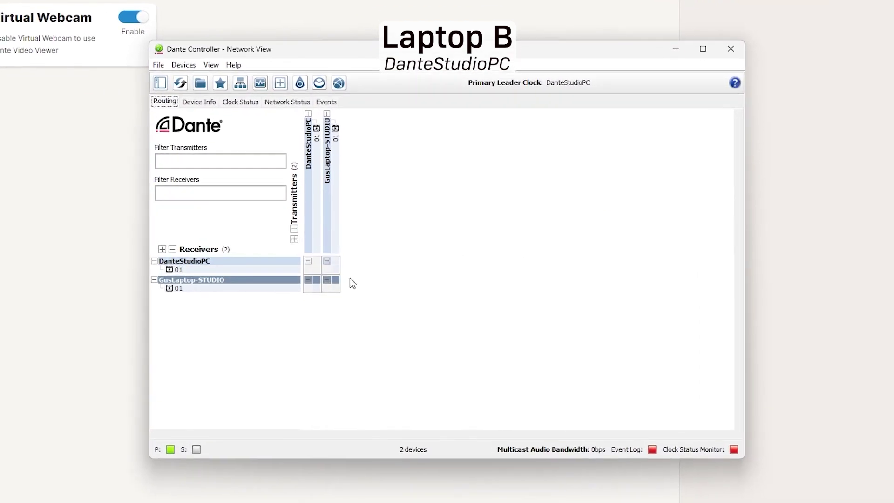
Route GusLaptop-STUDIO's video 01 to DanteStudioPC 01, then bring up OBS's source-type list.
left_click(336, 271)
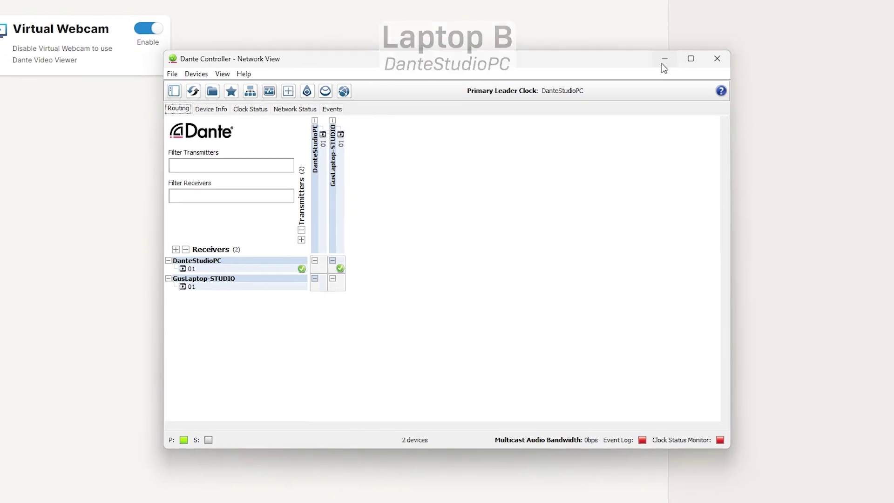
left_click(662, 62)
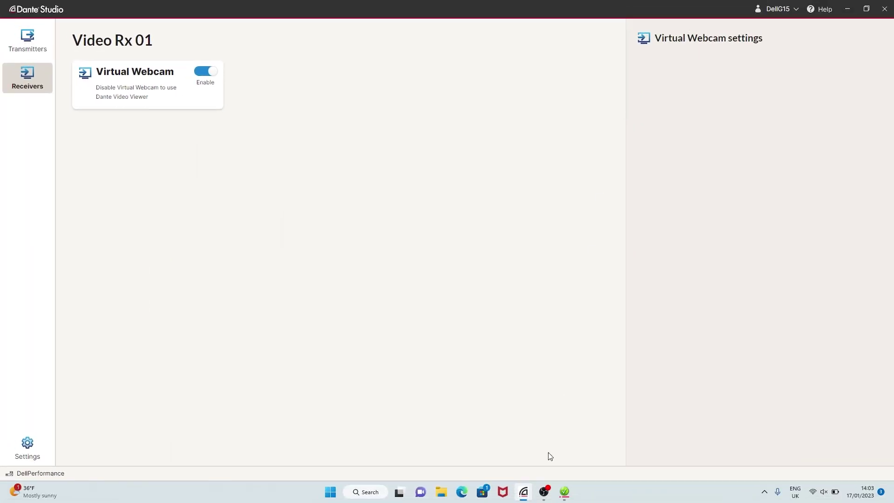
left_click(544, 492)
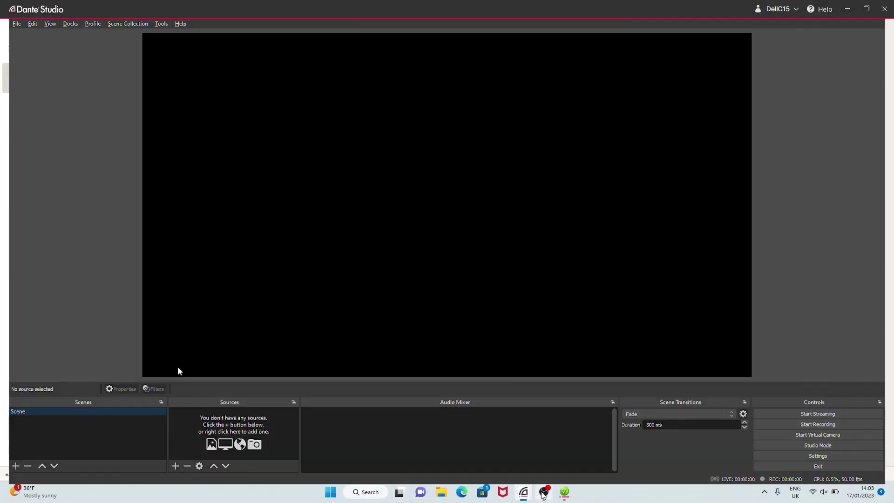
left_click(176, 465)
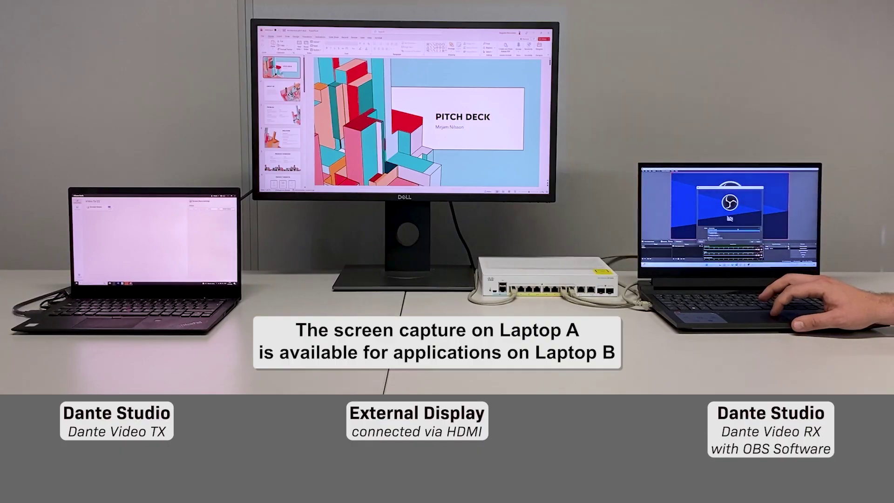
Confirm the Dante video source settings and advance a slide to check the live OBS preview.
key("Return")
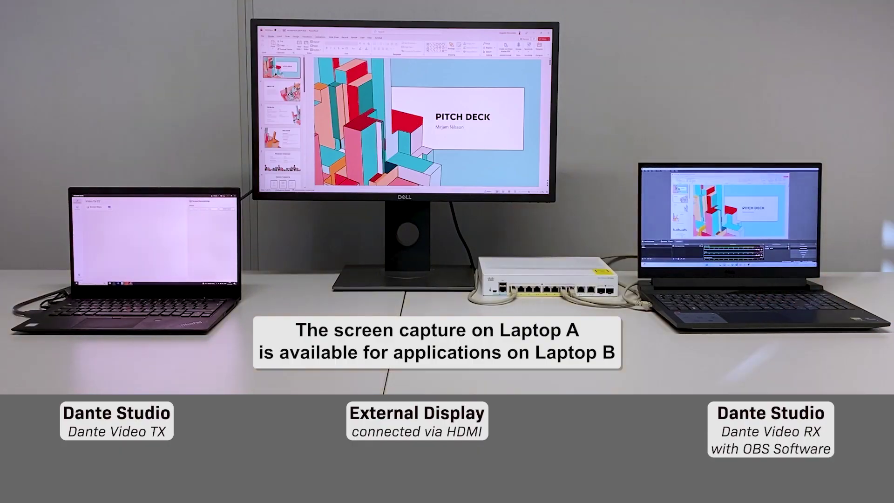
key("Down")
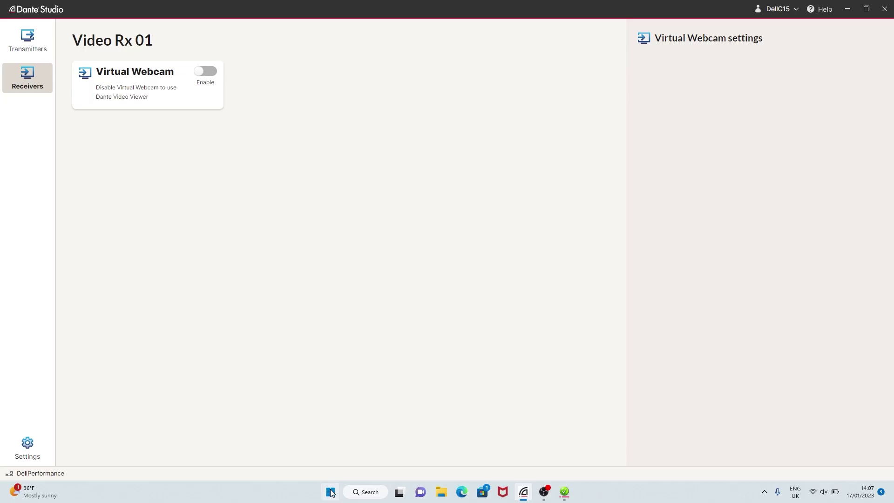
Launch Dante Video Viewer from the Recent list in Windows Search.
left_click(332, 493)
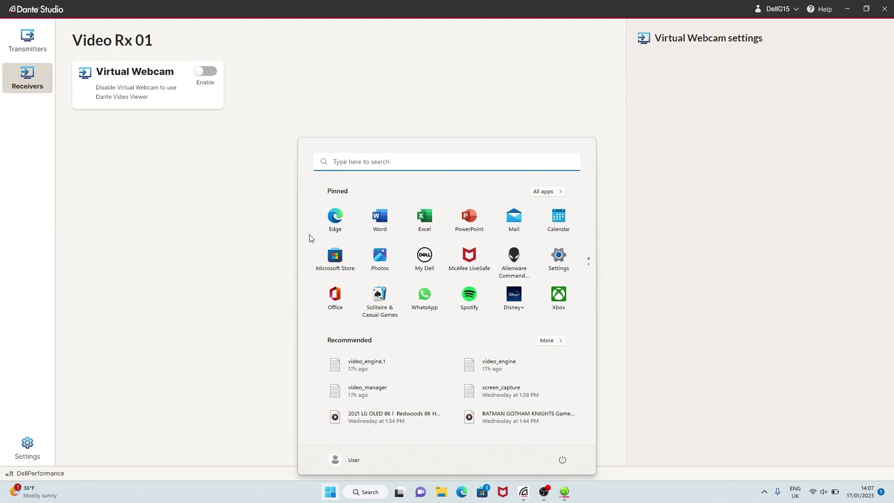
left_click(373, 163)
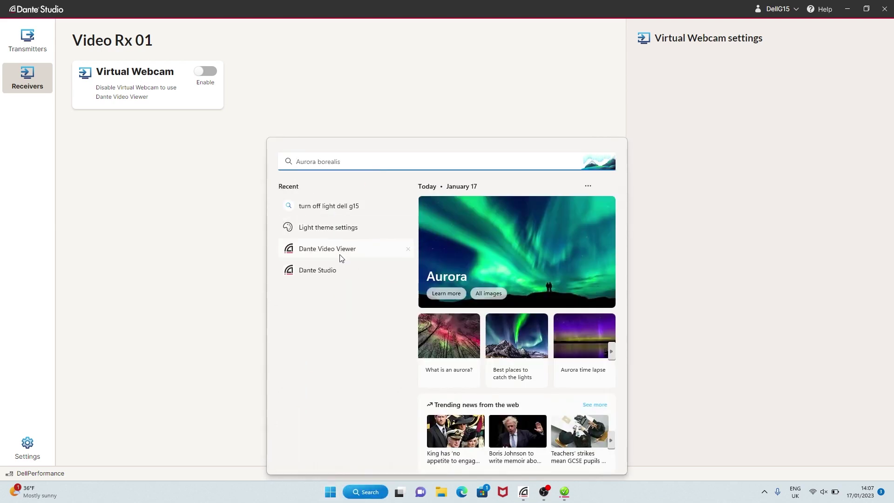
left_click(340, 254)
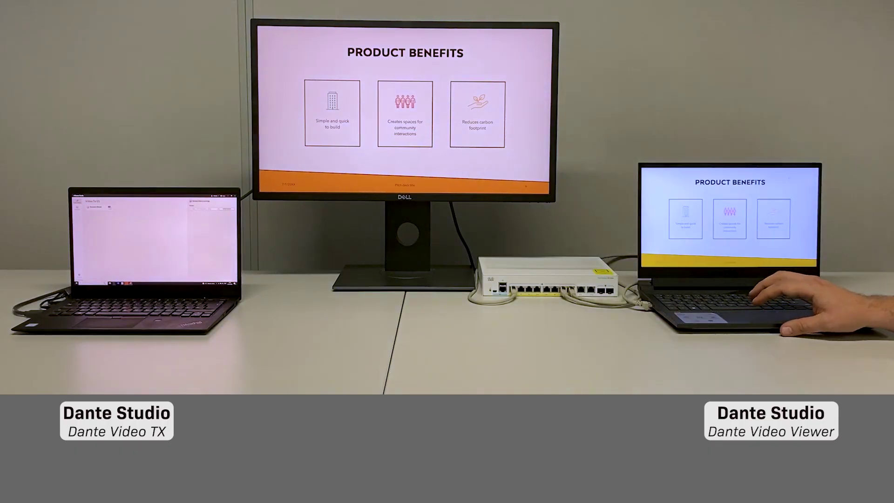
Advance Laptop A's slides through Company Overview to Business Model, mirrored in Dante Video Viewer.
key("Right")
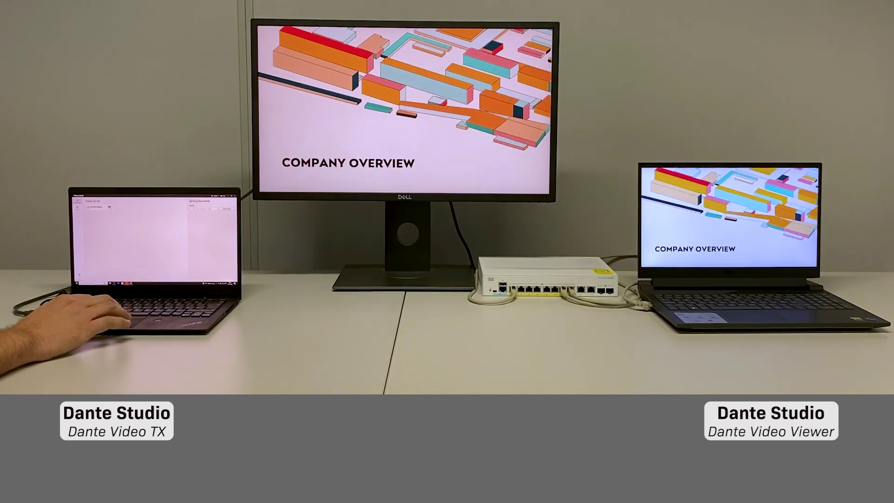
key("Right")
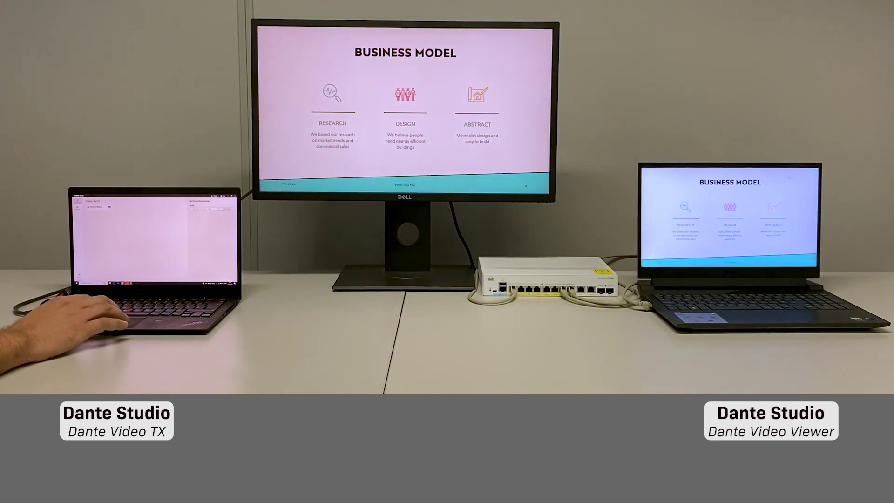